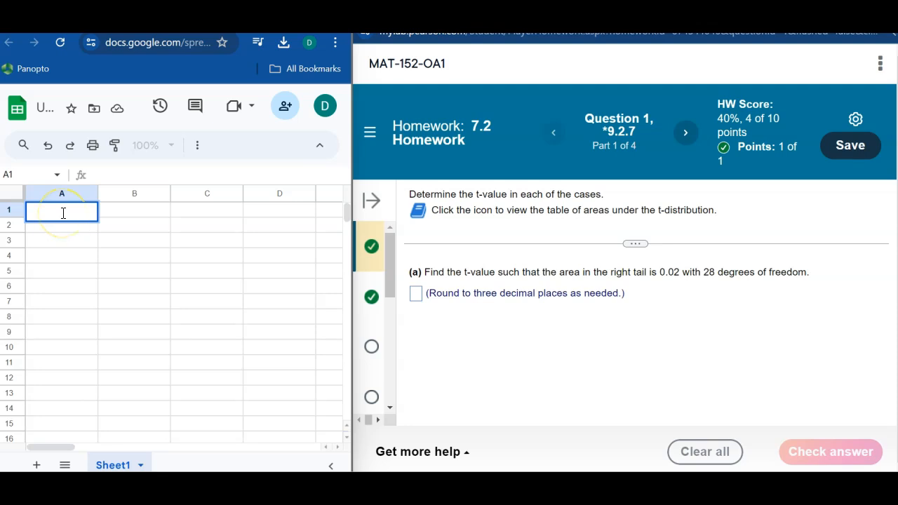
# - Calculate part (a)'s right-tail t-value in cell A1 with the formula =T.INV(1-0.02,28)
pyautogui.click(64, 213)
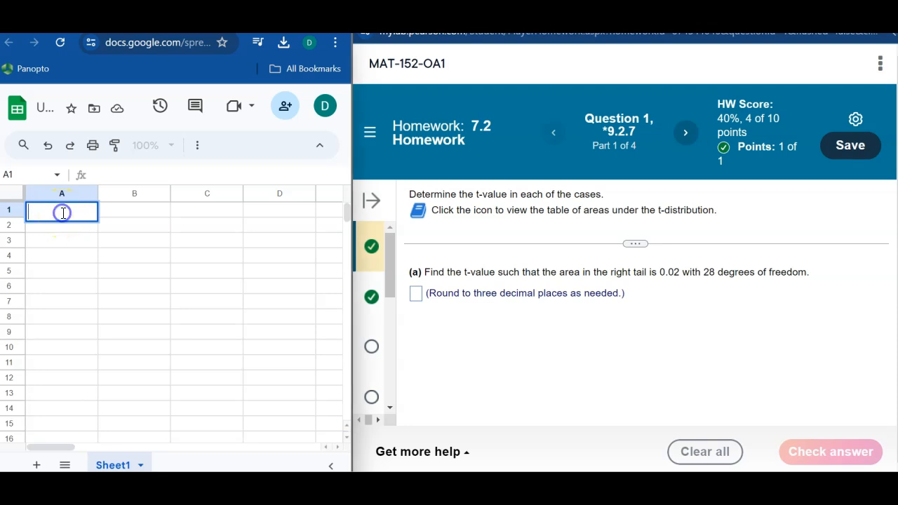
pyautogui.write('=t.i')
pyautogui.click(53, 246)
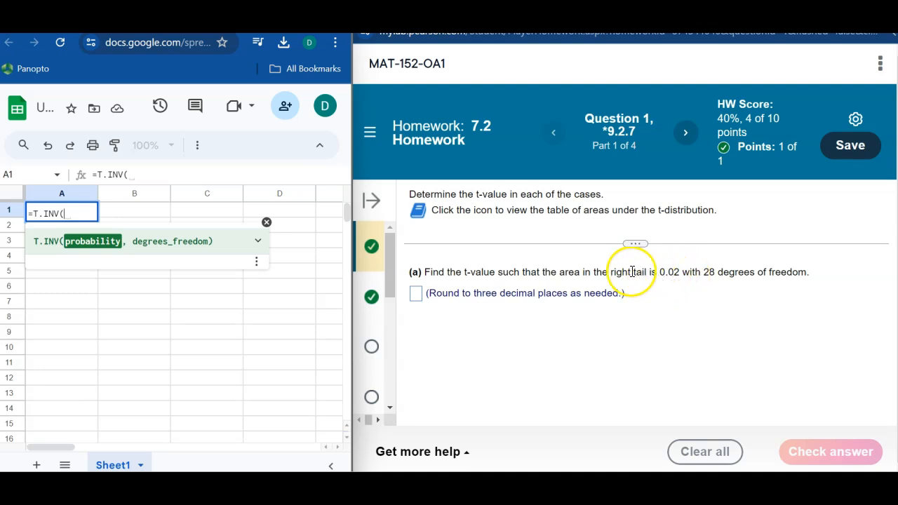
pyautogui.write('1-0.02')
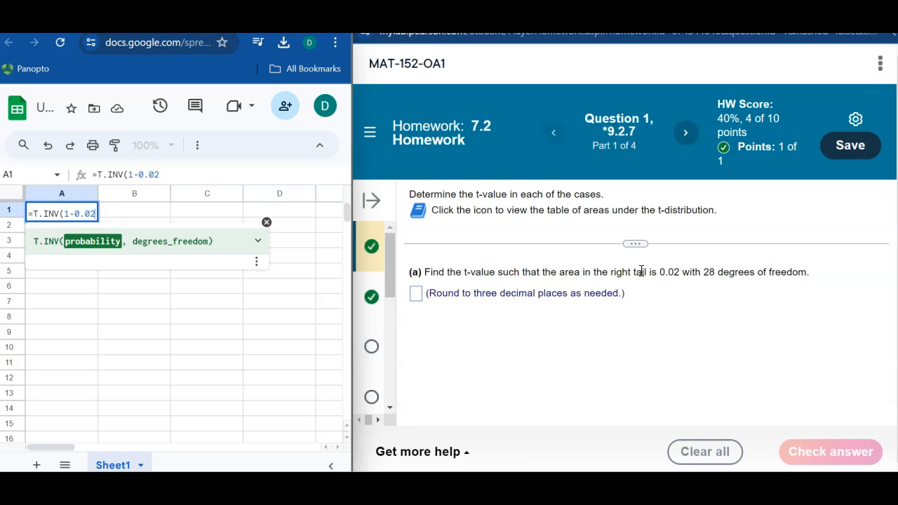
pyautogui.write(',')
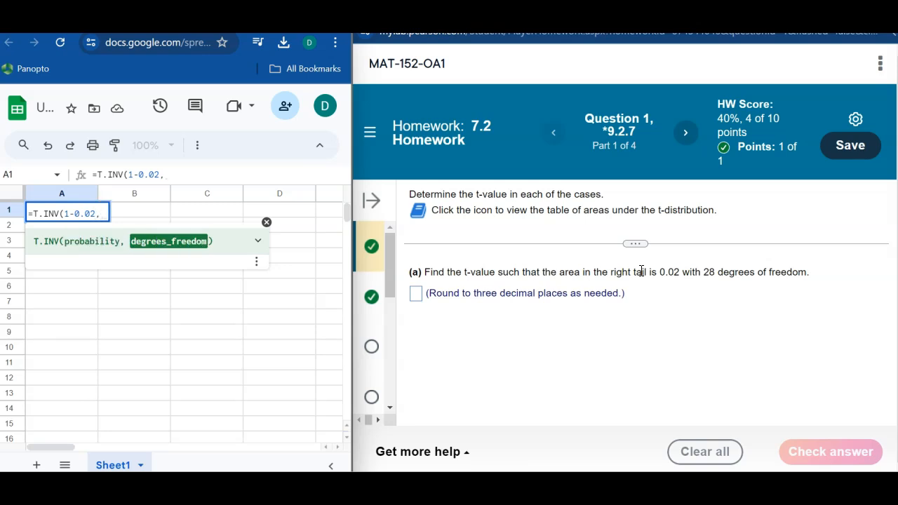
pyautogui.write('28')
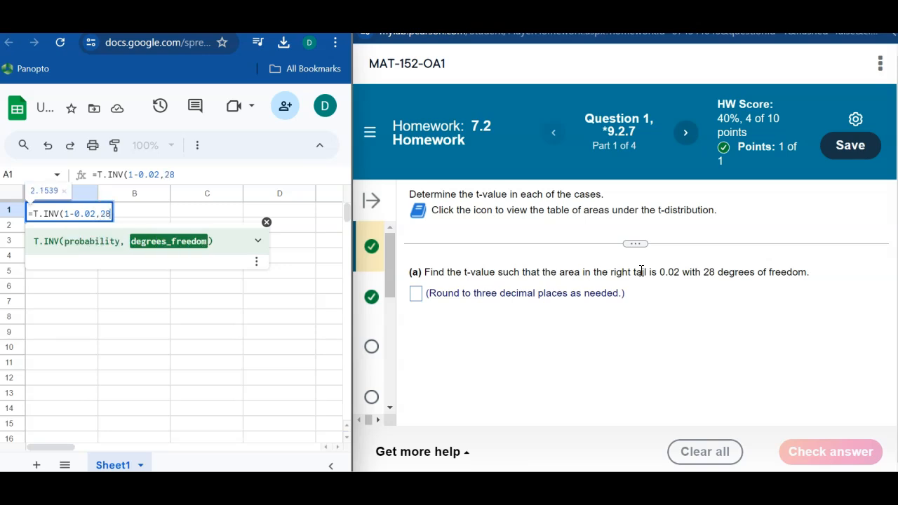
pyautogui.write(')')
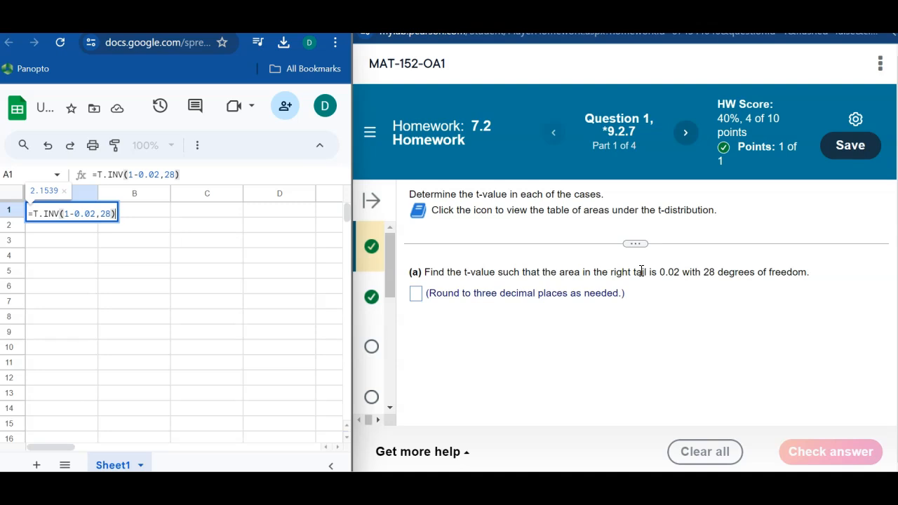
pyautogui.press('Return')
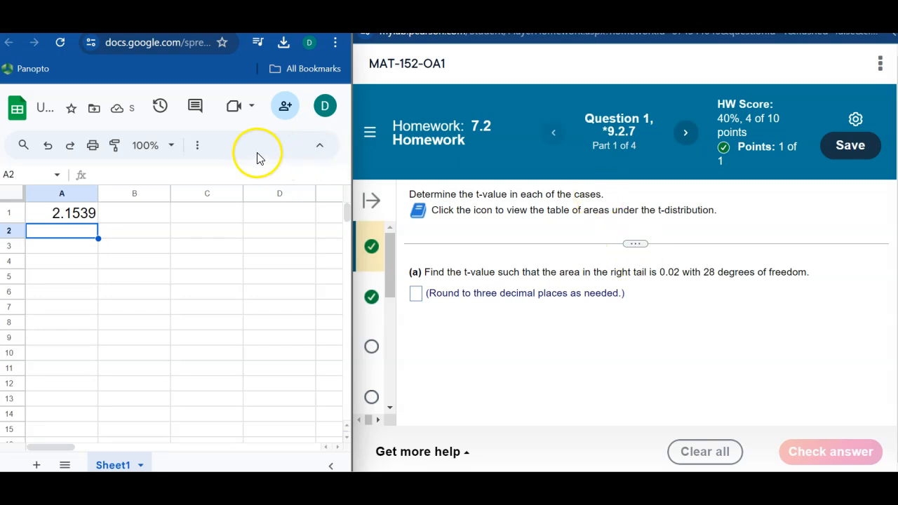
# - Reduce the number format of cell A1 to three decimal places
pyautogui.click(195, 148)
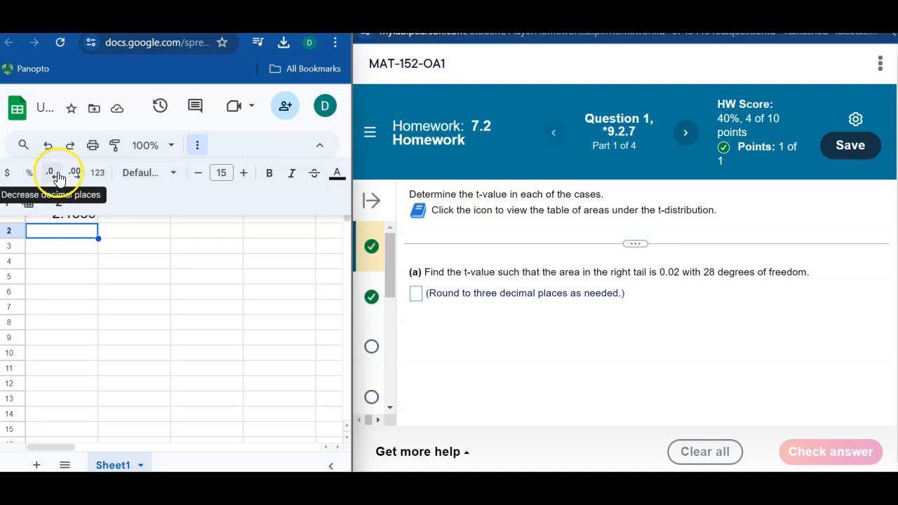
pyautogui.click(56, 174)
pyautogui.click(80, 248)
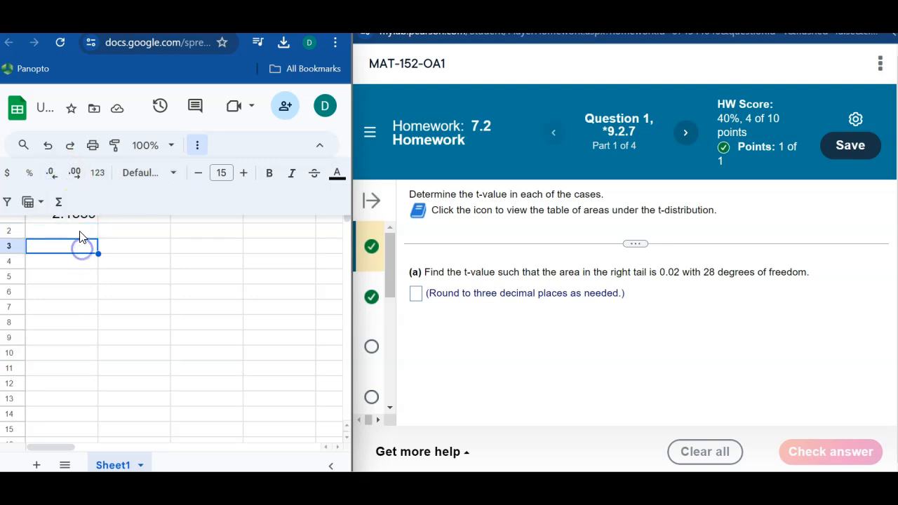
pyautogui.click(77, 220)
pyautogui.click(51, 169)
pyautogui.click(52, 168)
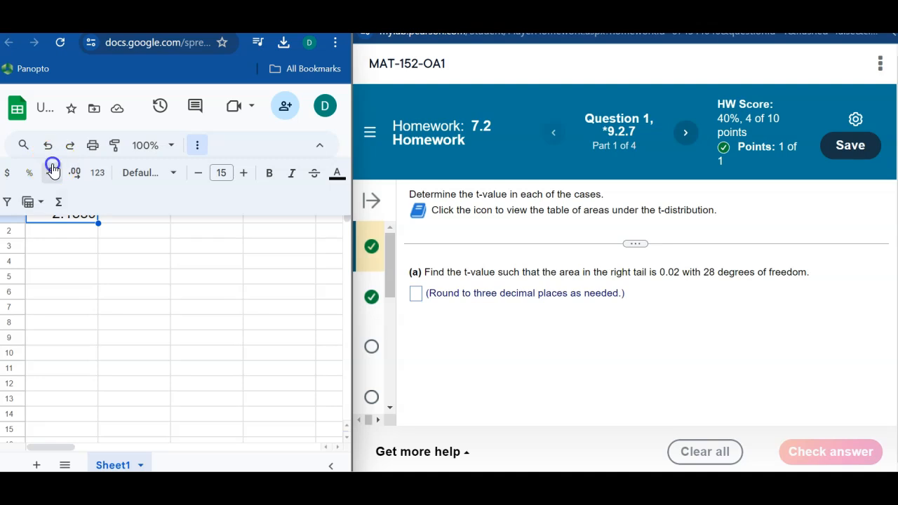
pyautogui.click(200, 148)
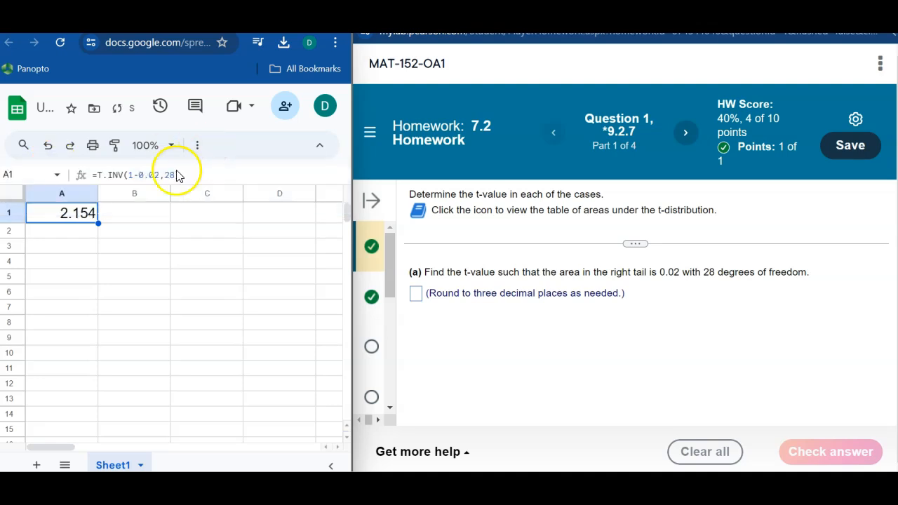
# - Answer part (a) of the homework question with 2.154 and submit it for checking
pyautogui.click(414, 300)
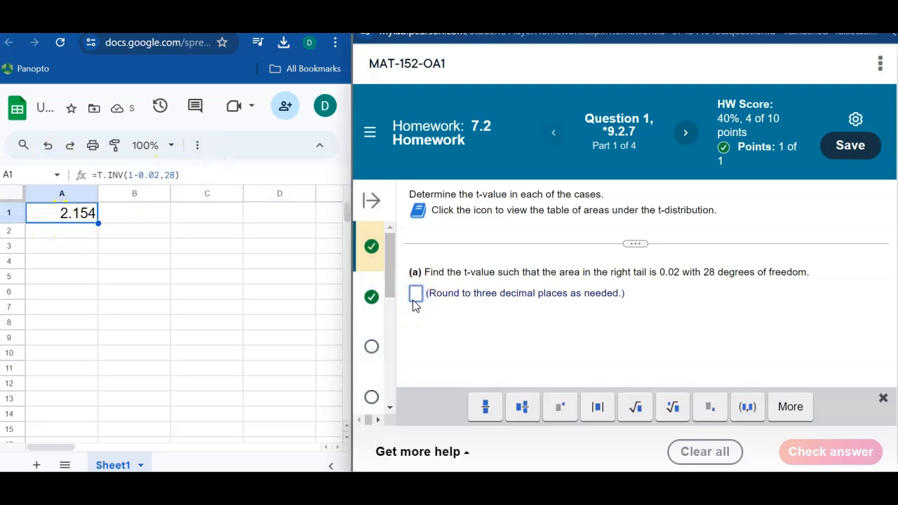
pyautogui.write('2.154')
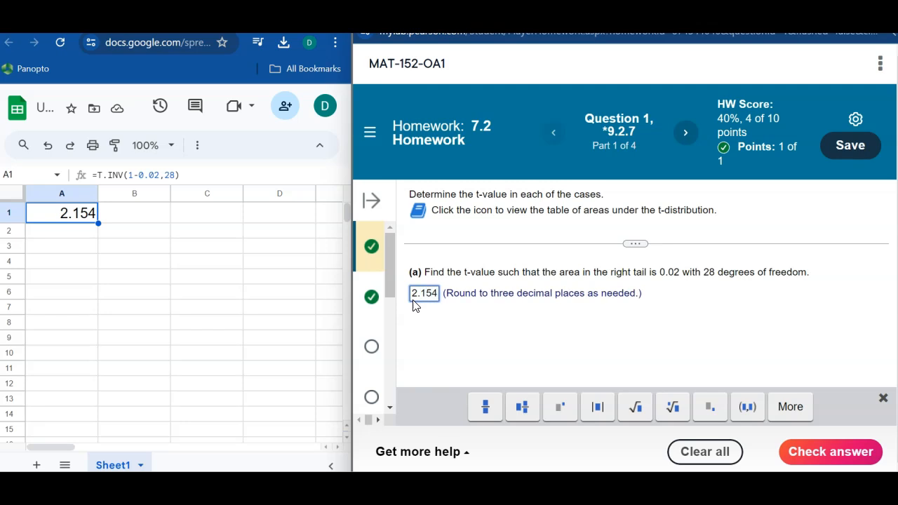
pyautogui.press('Return')
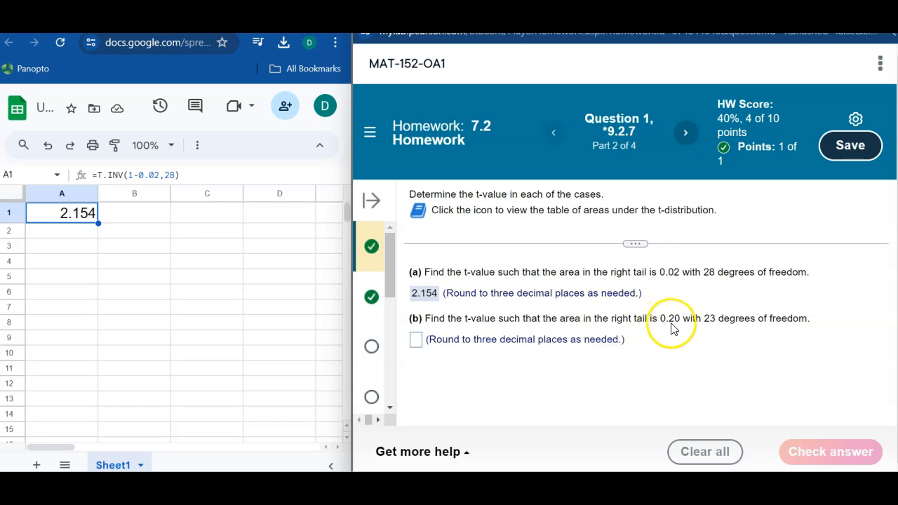
# - Calculate part (b)'s right-tail t-value in cell A2 with the formula =T.INV(1-0.20,23)
pyautogui.click(66, 232)
pyautogui.write('=')
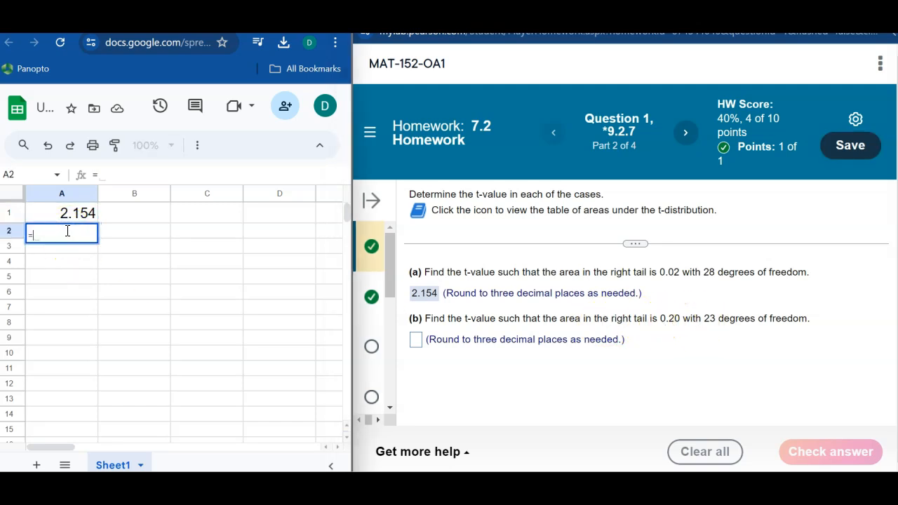
pyautogui.write('T.I')
pyautogui.click(61, 257)
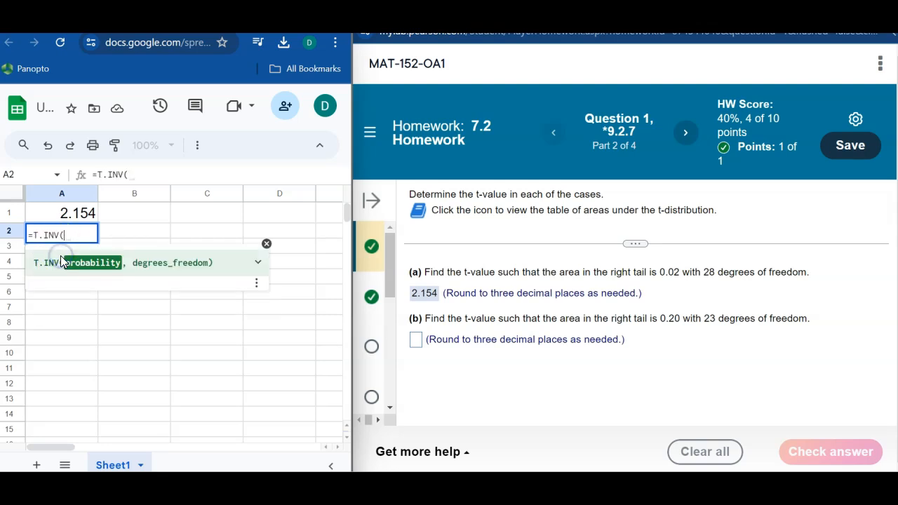
pyautogui.write('1-0.20,')
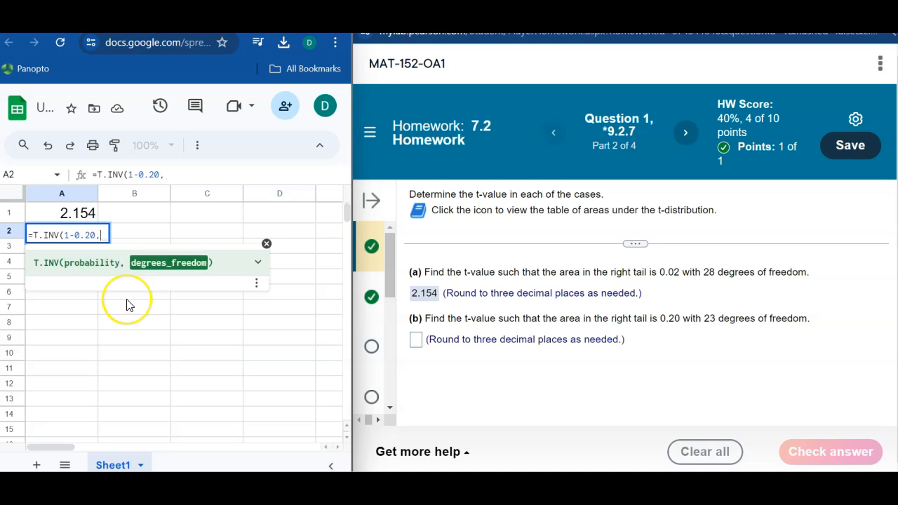
pyautogui.write('23')
pyautogui.press('Return')
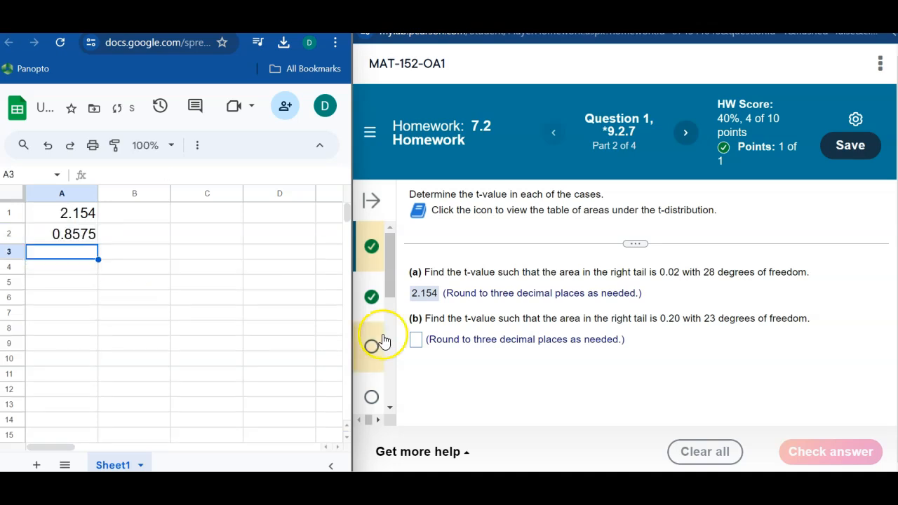
# - Show cell A2 with three decimal places and submit 0.858 as the answer to part (b)
pyautogui.click(416, 340)
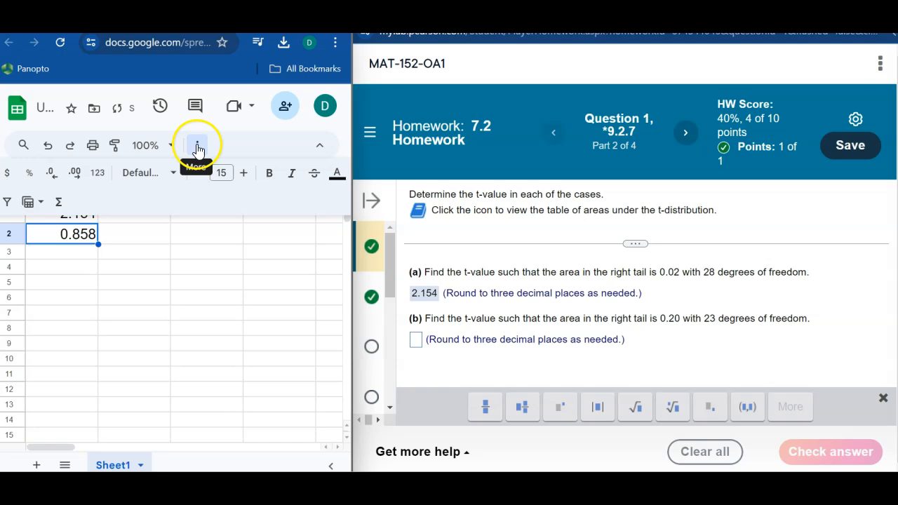
pyautogui.click(414, 340)
pyautogui.write('0.858')
pyautogui.press('Return')
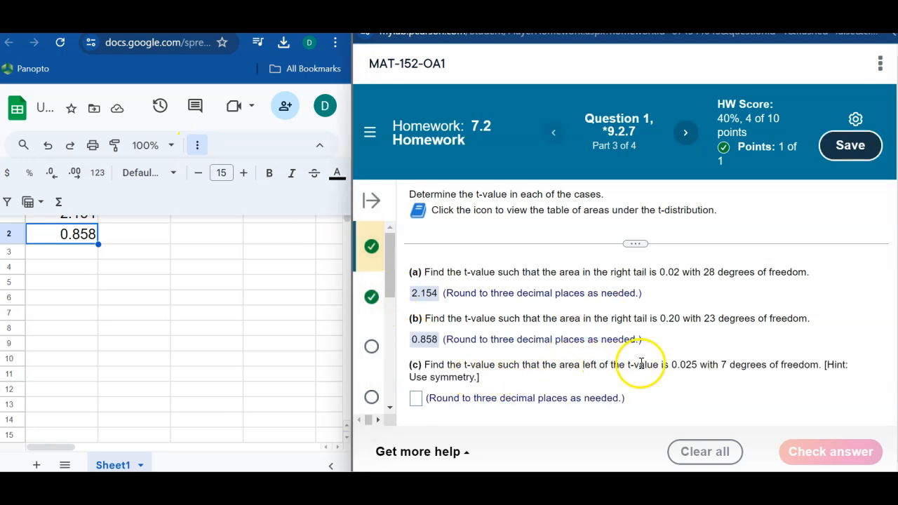
# - Calculate part (c)'s left-area t-value in cell A3 with the formula =T.INV(.025,7)
pyautogui.click(50, 256)
pyautogui.write('=')
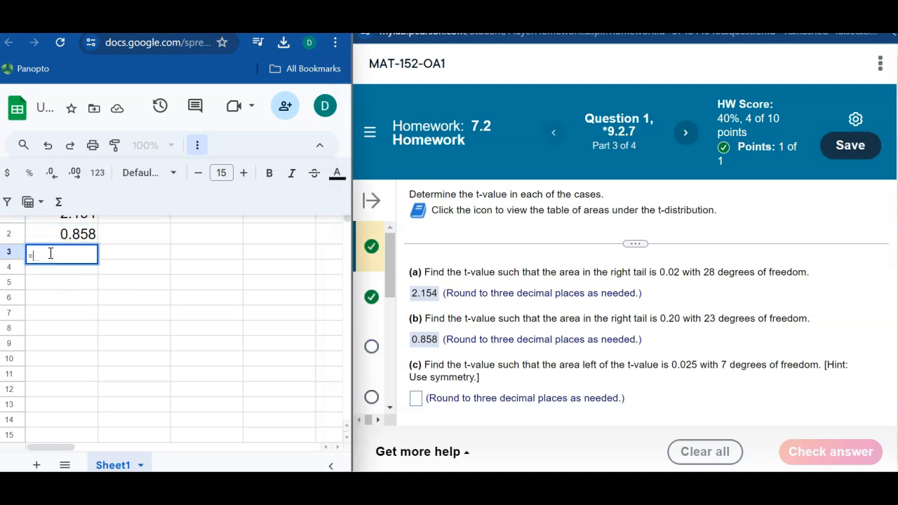
pyautogui.write('t.')
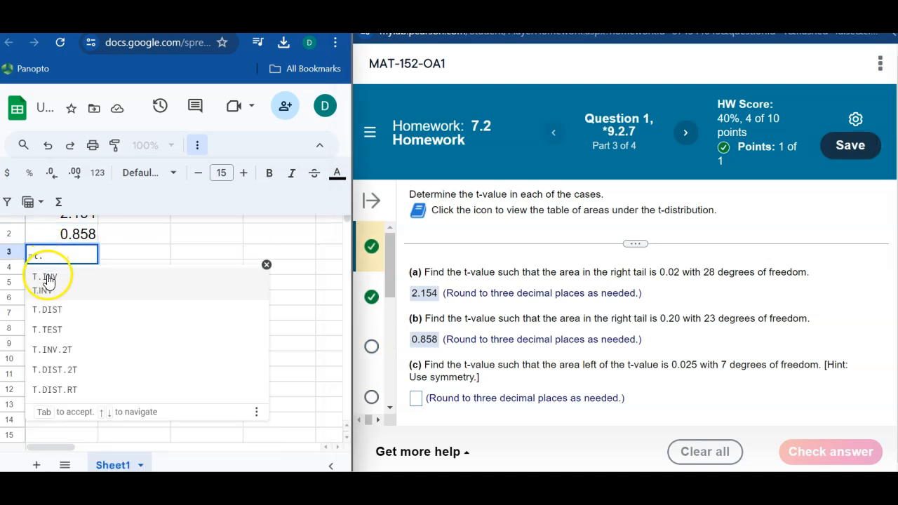
pyautogui.click(47, 277)
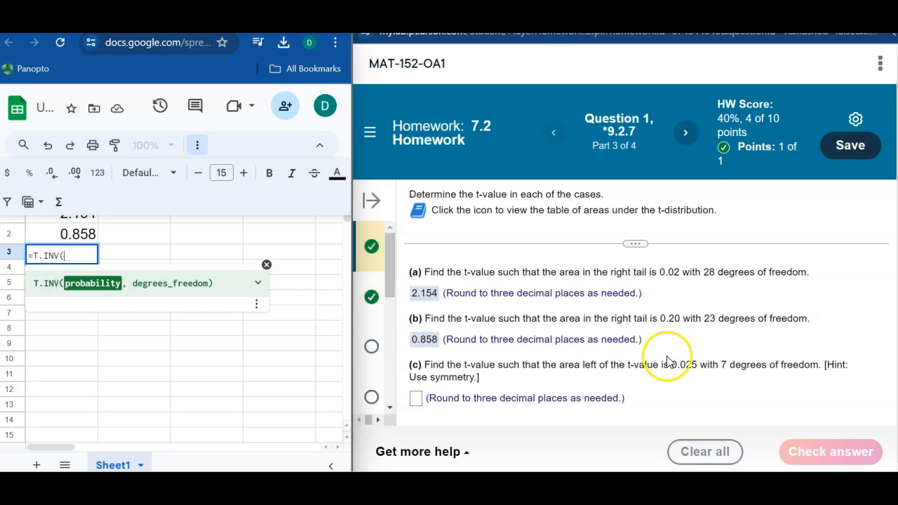
pyautogui.write('.025')
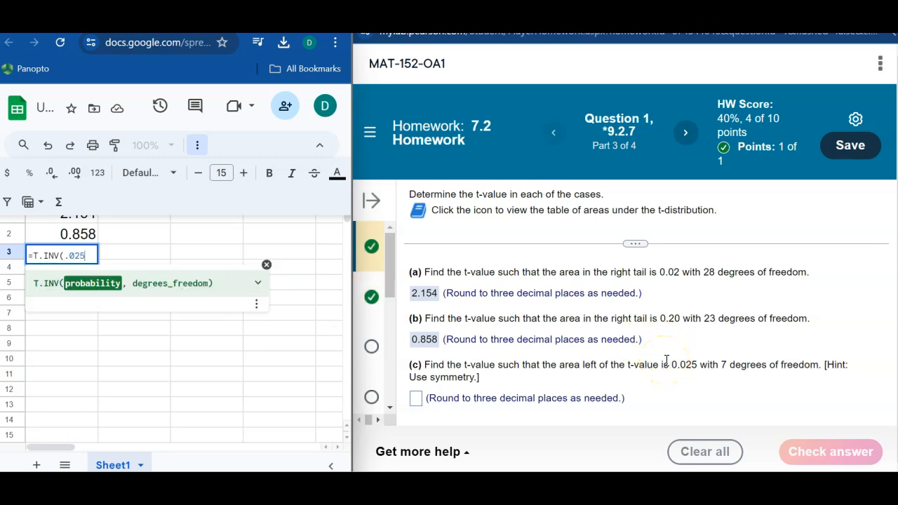
pyautogui.write(',')
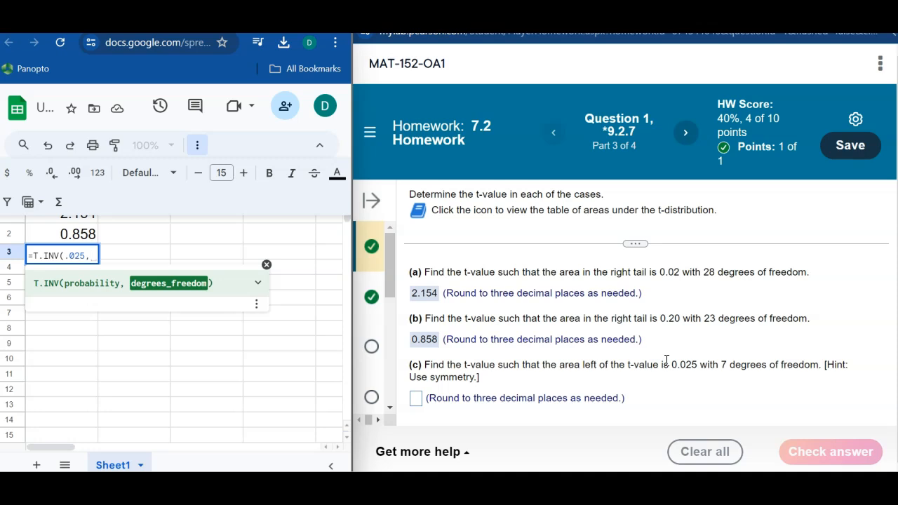
pyautogui.write('7')
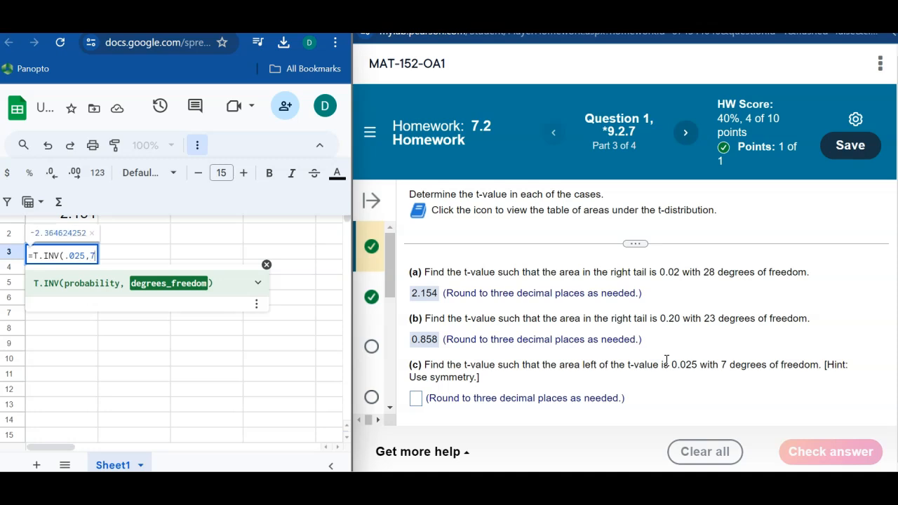
pyautogui.press('Return')
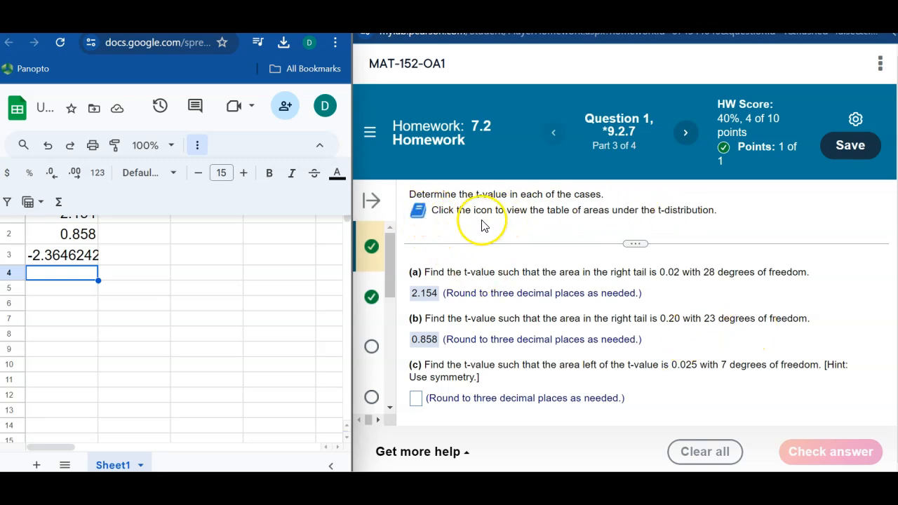
# - Look up the 7 degrees of freedom row under area 0.025 in the homework's t-distribution table
pyautogui.click(419, 213)
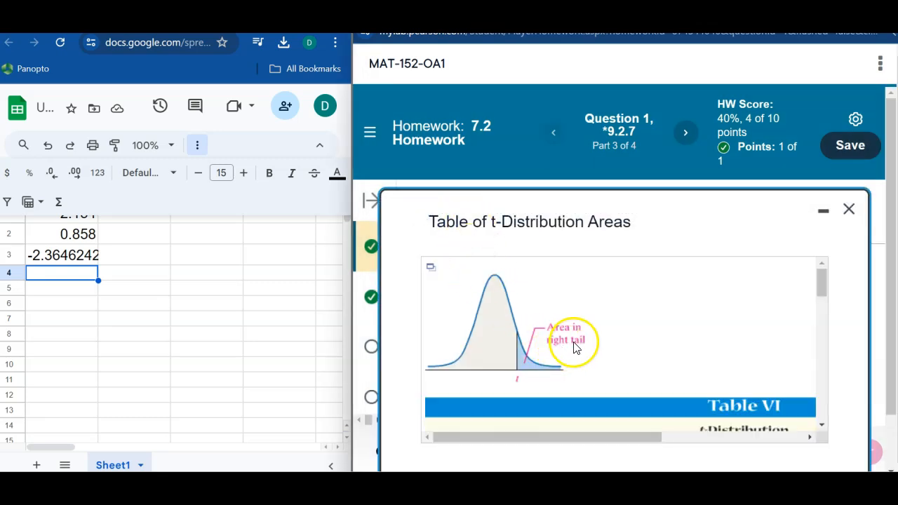
pyautogui.click(849, 210)
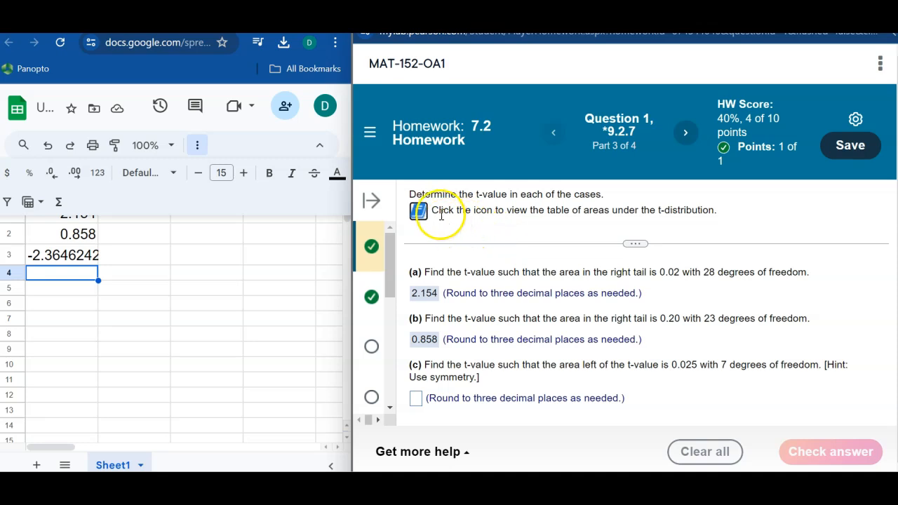
pyautogui.click(419, 210)
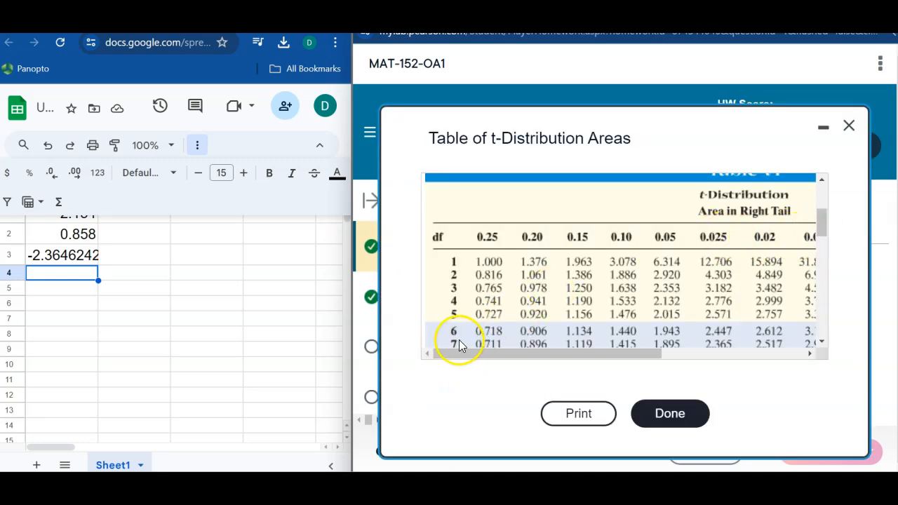
pyautogui.scroll(-1, 460, 345)
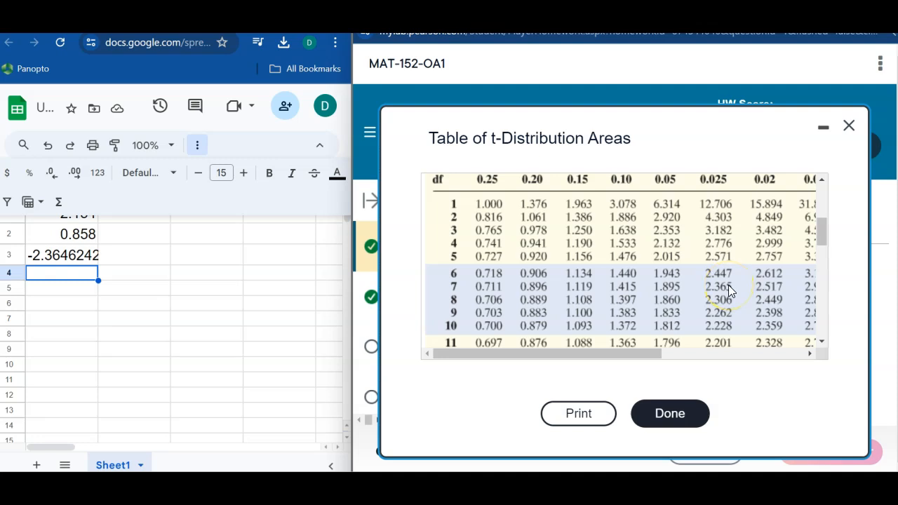
# - Annotate the t-distribution curve above the table with a dashed centre line at 0 and the t-value 2.364
pyautogui.moveTo(820, 239); pyautogui.dragTo(817, 209)
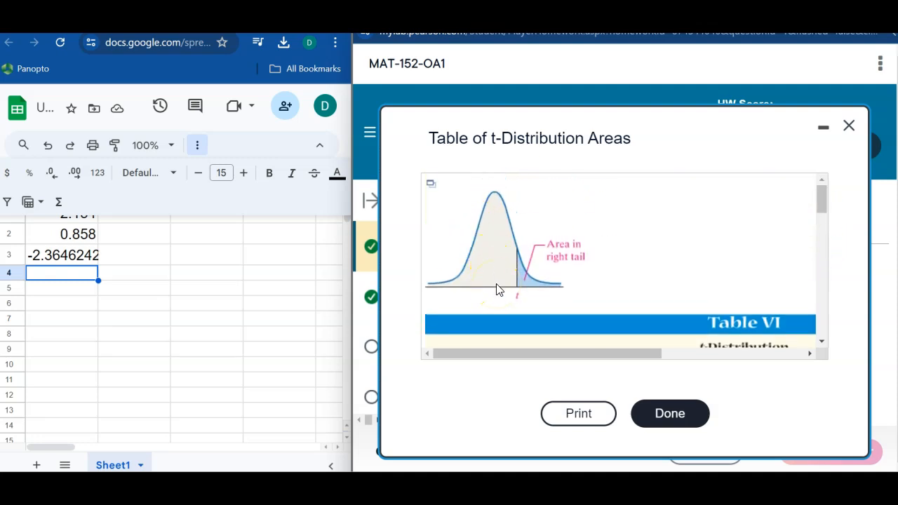
pyautogui.moveTo(495, 300); pyautogui.dragTo(500, 299)
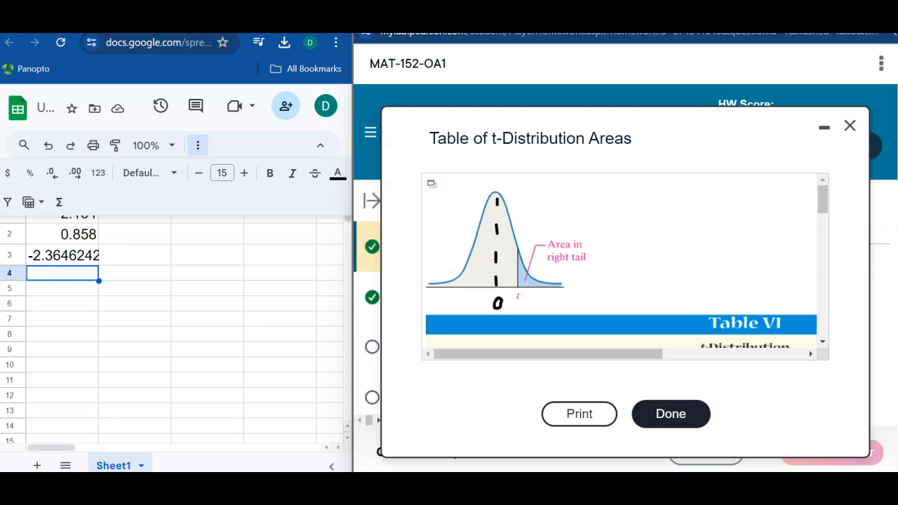
pyautogui.moveTo(523, 302)
pyautogui.mouseDown()
pyautogui.moveTo(535, 312)
pyautogui.moveTo(584, 303)
pyautogui.mouseUp()
pyautogui.moveTo(582, 293); pyautogui.dragTo(581, 312)
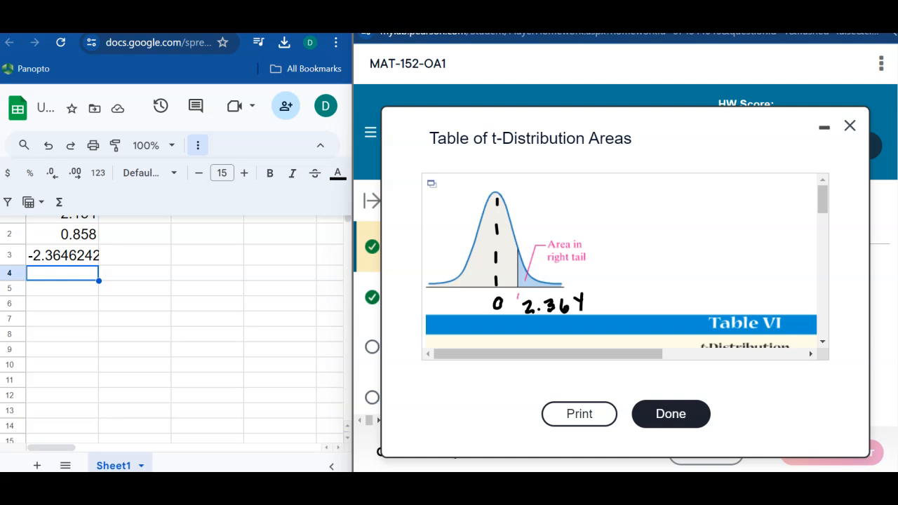
# - Write "= .025" beside the curve's "Area in right tail" label
pyautogui.moveTo(596, 248); pyautogui.dragTo(606, 247)
pyautogui.click(619, 256)
pyautogui.moveTo(595, 257)
pyautogui.mouseDown()
pyautogui.moveTo(634, 246)
pyautogui.moveTo(654, 254)
pyautogui.moveTo(668, 239)
pyautogui.moveTo(658, 255)
pyautogui.mouseUp()
# - Shade the left tail of the curve by hand and label its area .025
pyautogui.moveTo(472, 261)
pyautogui.mouseDown()
pyautogui.moveTo(472, 286)
pyautogui.moveTo(438, 286)
pyautogui.mouseUp()
pyautogui.click(426, 251)
pyautogui.moveTo(433, 241); pyautogui.dragTo(433, 243)
pyautogui.moveTo(438, 239); pyautogui.dragTo(449, 247)
pyautogui.moveTo(451, 232); pyautogui.dragTo(459, 231)
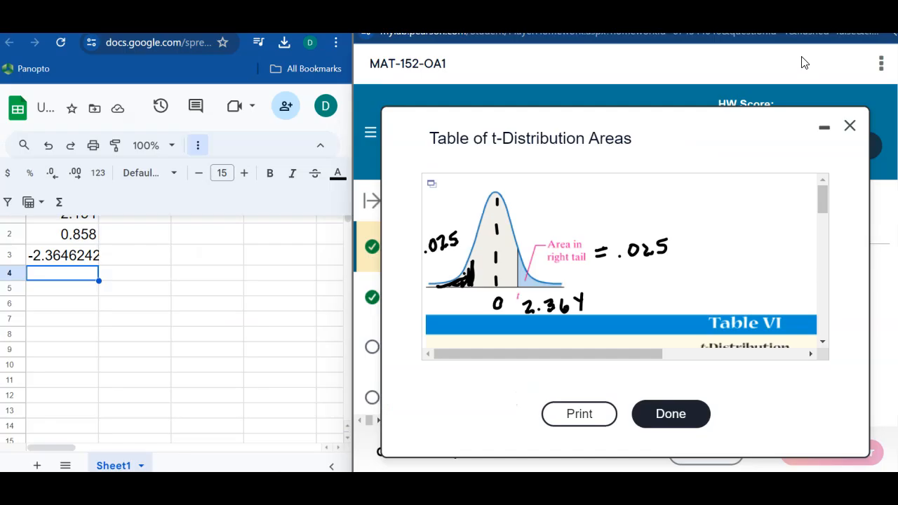
# - Write the t-value -2.364 by hand beneath the curve's shaded left tail, and close the t-distribution table
pyautogui.moveTo(434, 305); pyautogui.dragTo(454, 311)
pyautogui.click(457, 311)
pyautogui.moveTo(459, 302); pyautogui.dragTo(463, 313)
pyautogui.moveTo(473, 301); pyautogui.dragTo(484, 316)
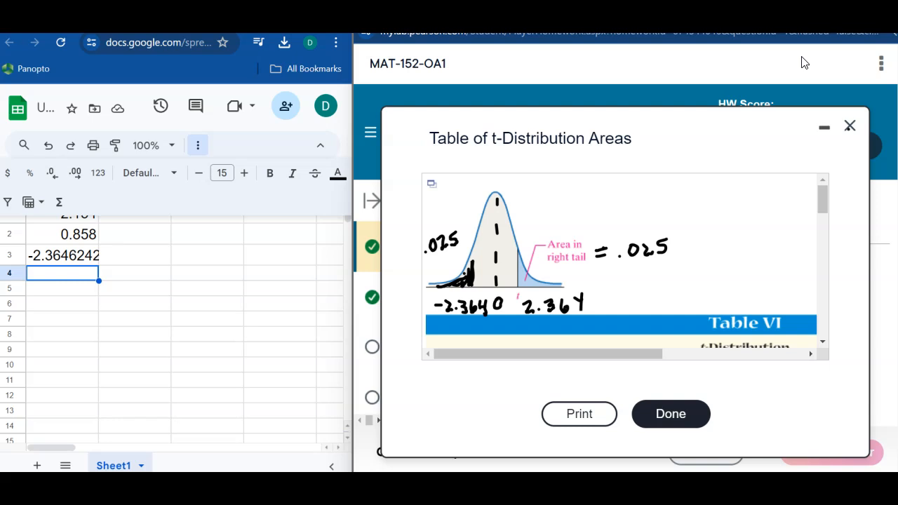
pyautogui.click(844, 126)
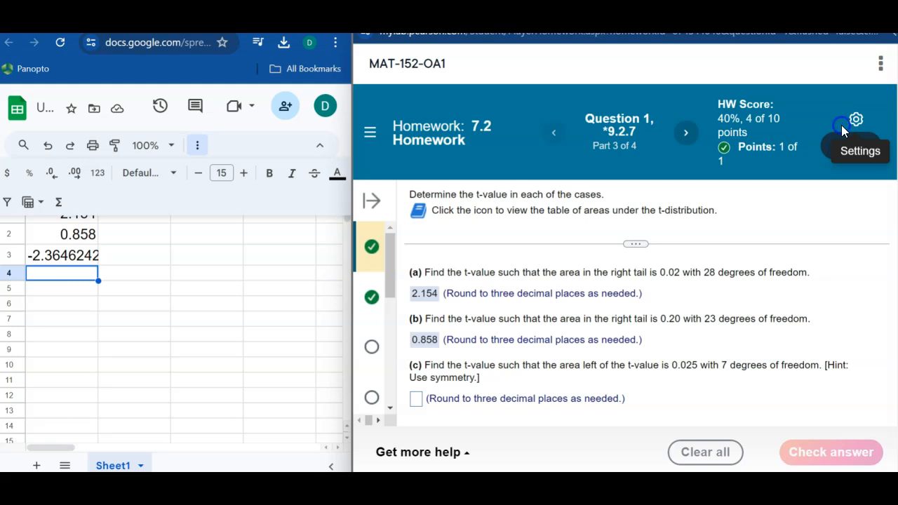
# - Reduce the part (c) t-value in cell A3 to three decimal places
pyautogui.press('Up')
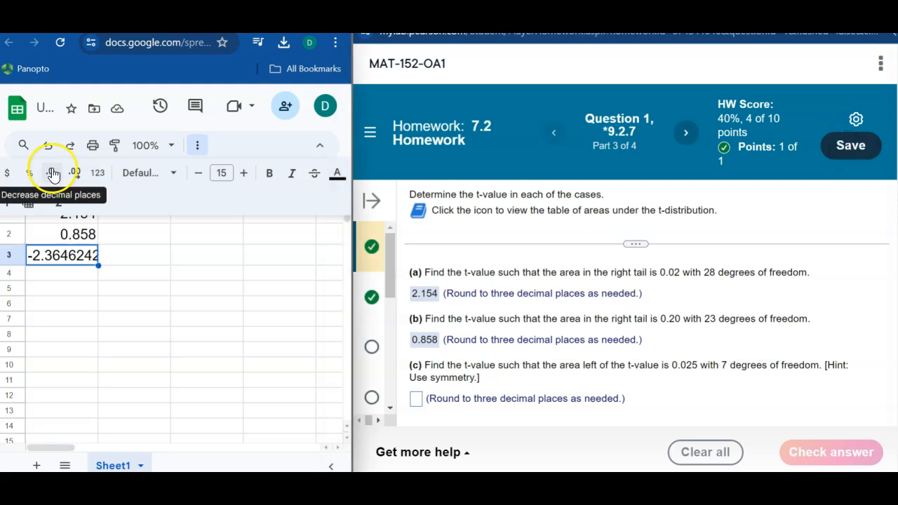
pyautogui.click(52, 173)
pyautogui.click(52, 172)
pyautogui.click(52, 173)
pyautogui.click(52, 172)
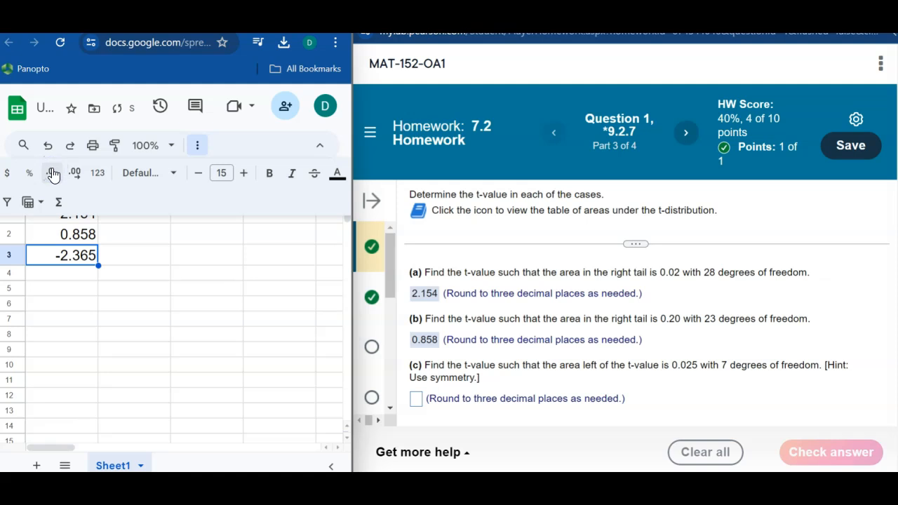
# - Submit -2.365 as the answer to part (c) and dismiss the feedback to continue to part (d)
pyautogui.click(417, 398)
pyautogui.write('-2.3')
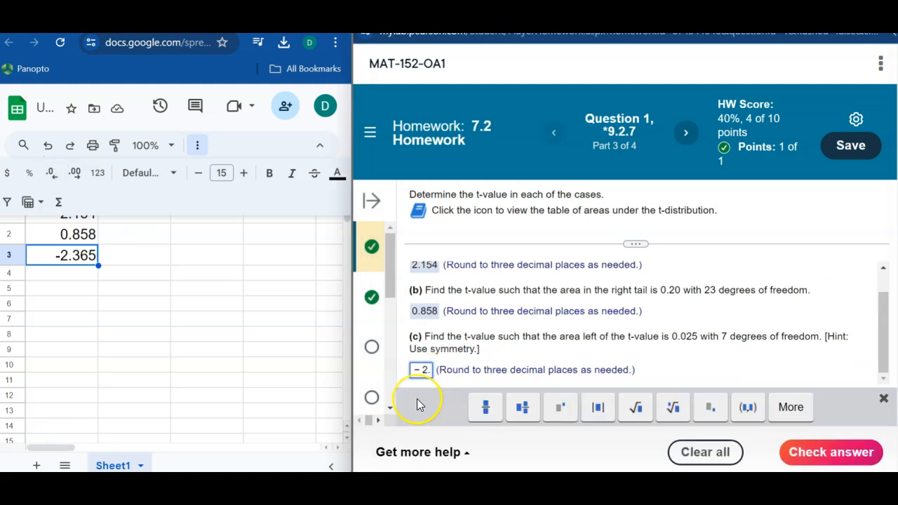
pyautogui.write('65')
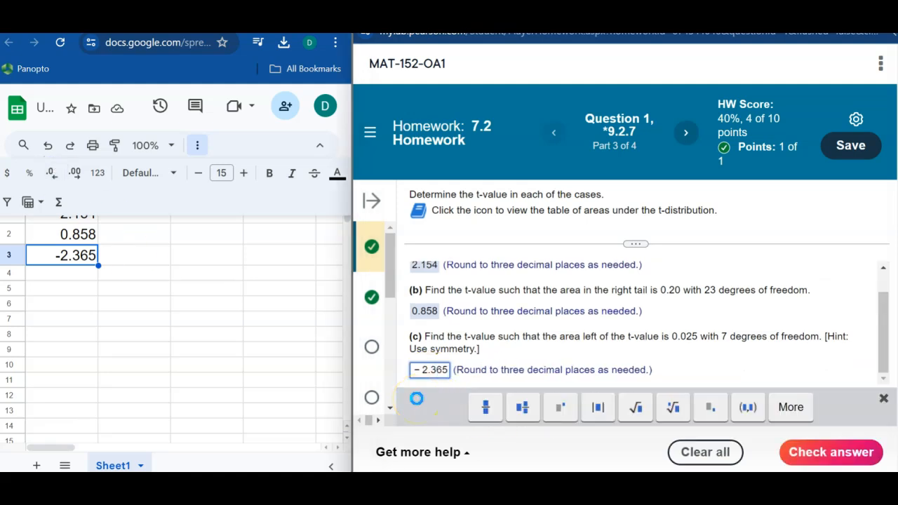
pyautogui.press('Return')
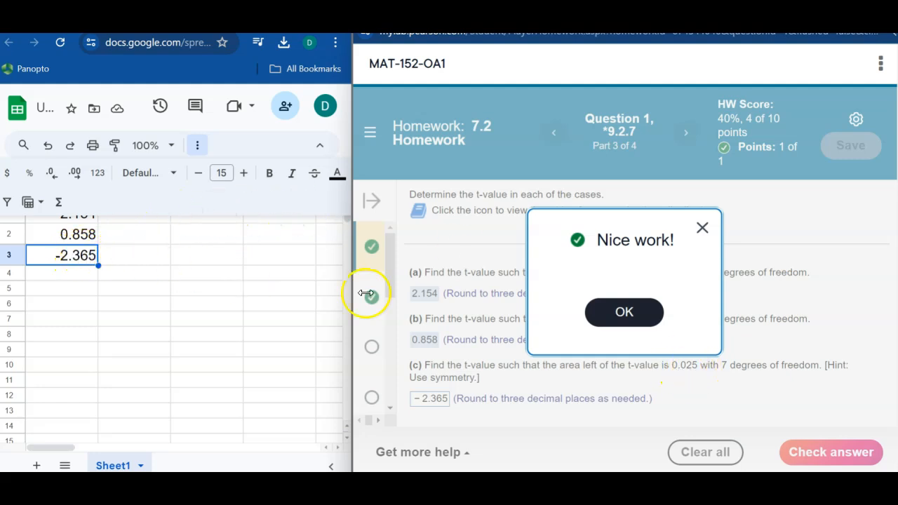
pyautogui.click(639, 318)
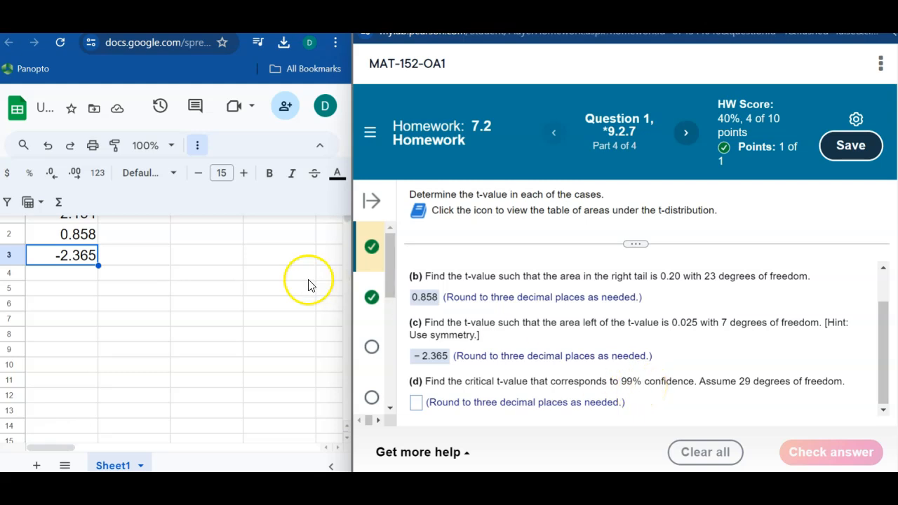
# - Compute the total tail area for 99% confidence in cell A5 with =1-0.99
pyautogui.click(77, 291)
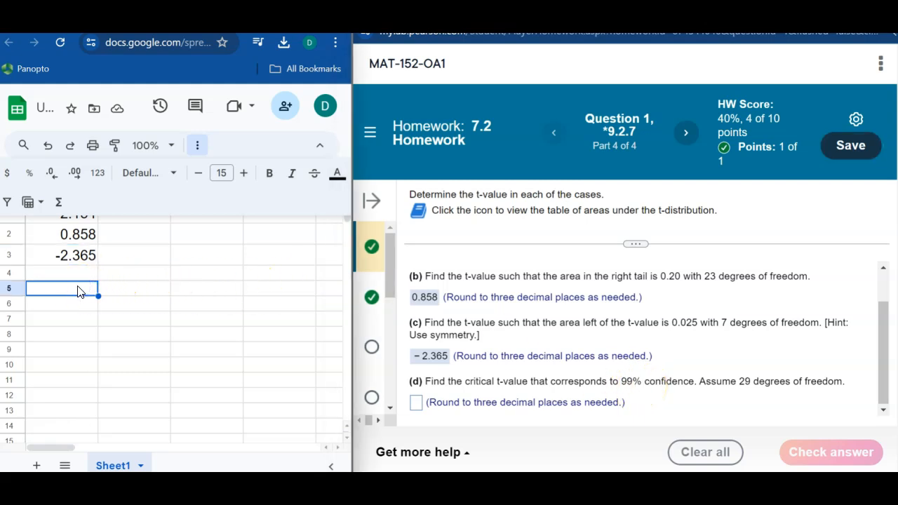
pyautogui.write('=1-')
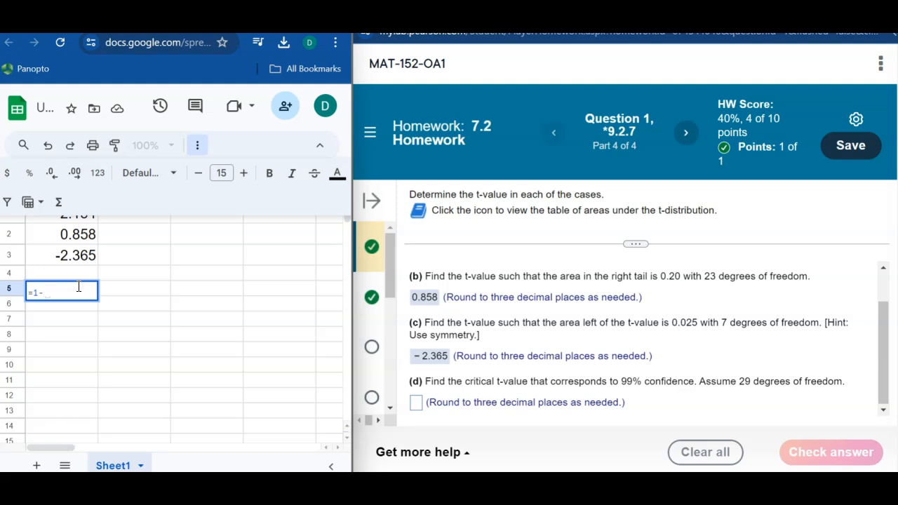
pyautogui.write('0.99')
pyautogui.press('Return')
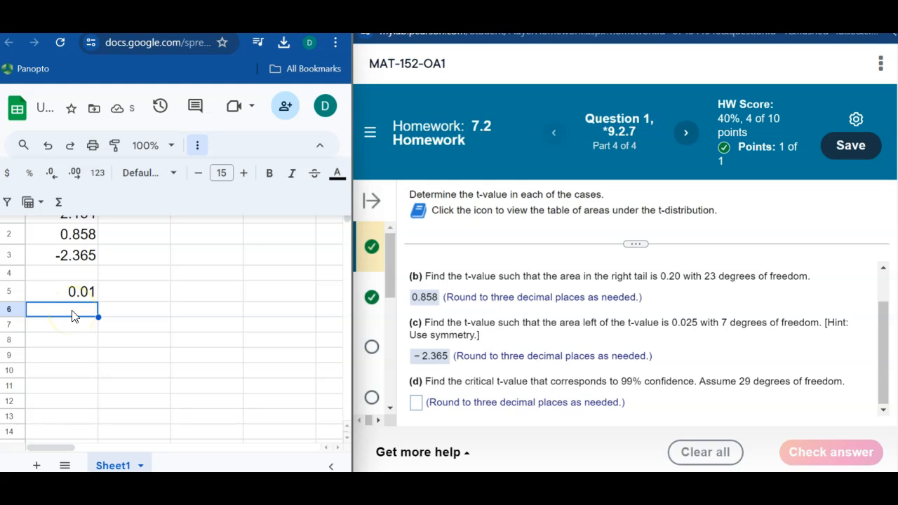
# - Halve the tail area in cell A6 with the formula =A5/2
pyautogui.write('=')
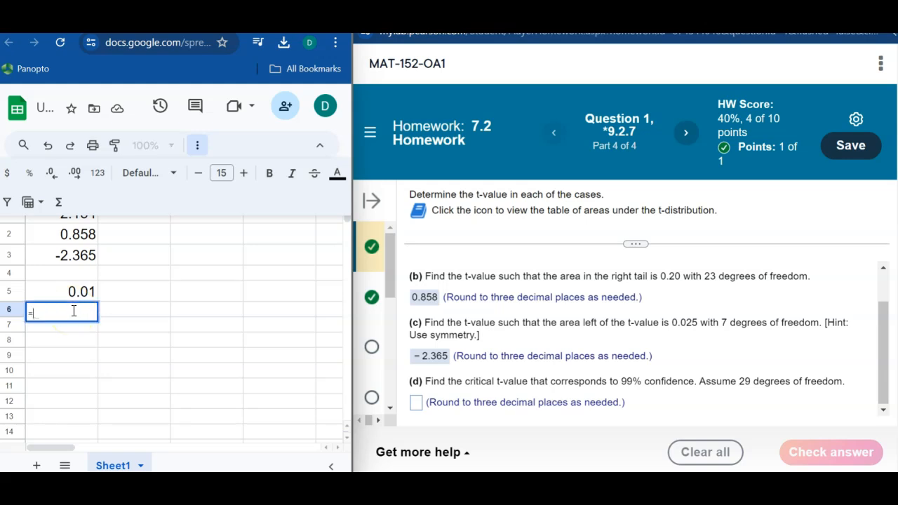
pyautogui.click(82, 295)
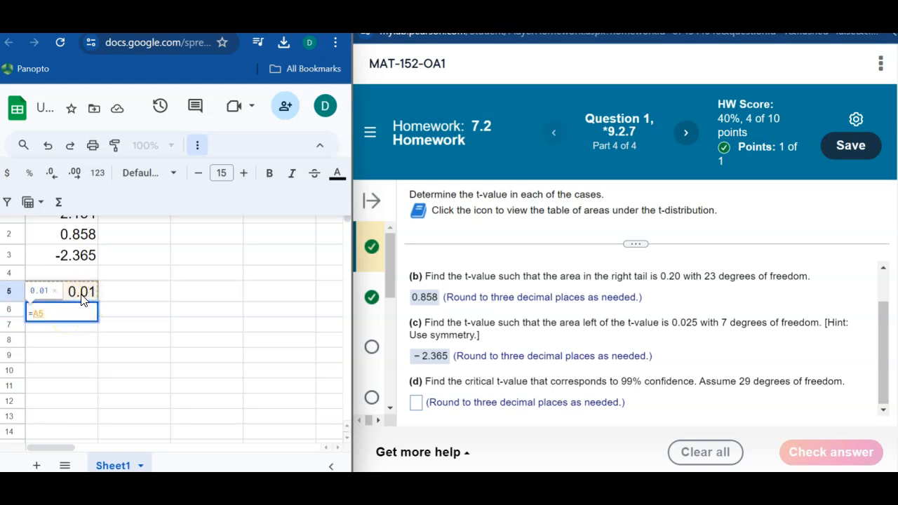
pyautogui.write('/2')
pyautogui.press('Return')
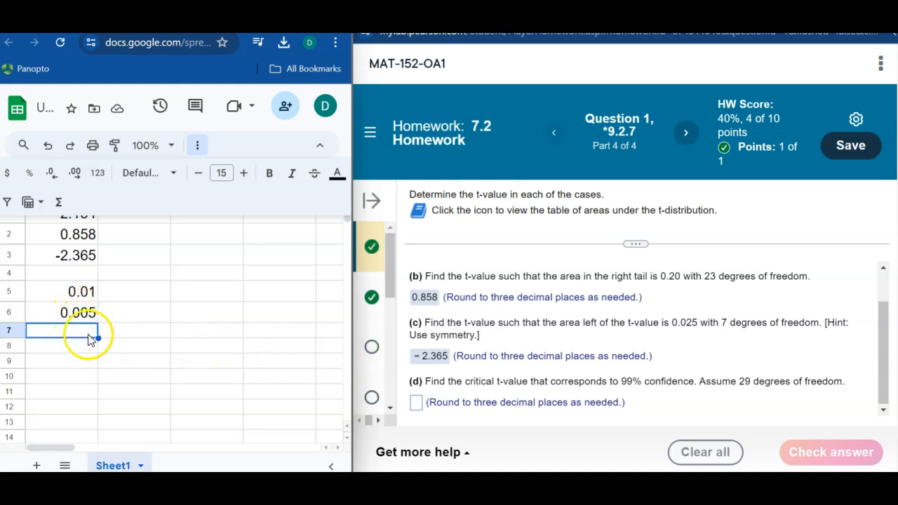
# - Calculate the critical t-value for 29 degrees of freedom in cell A7 with =T.INV(A6,29)
pyautogui.write('=in')
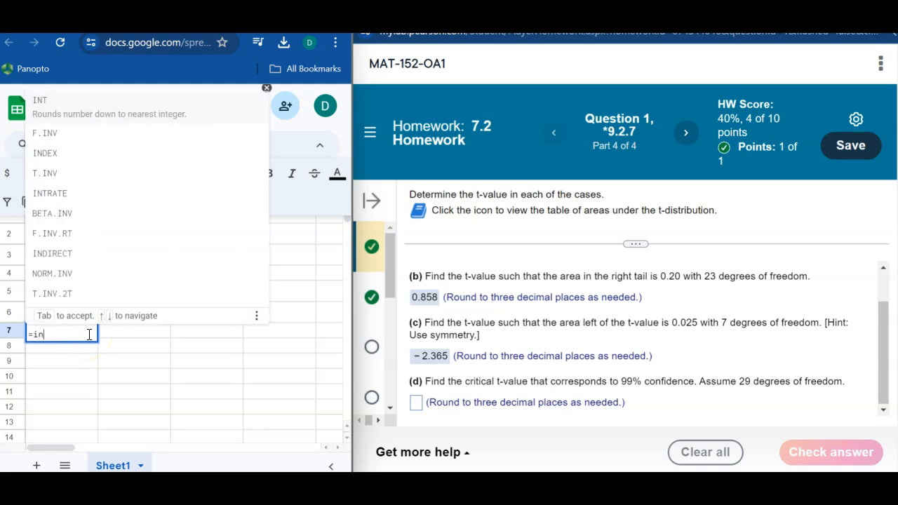
pyautogui.press('BackSpace')
pyautogui.press('BackSpace')
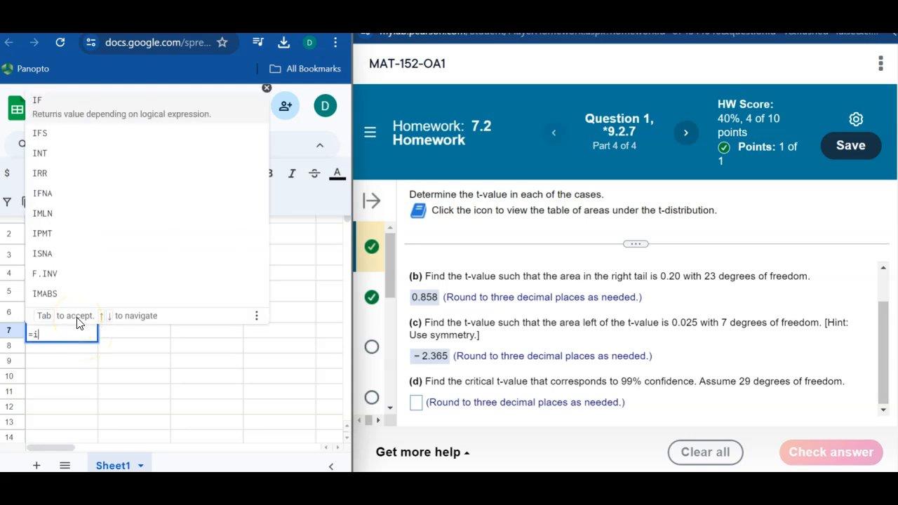
pyautogui.write('T.INV(')
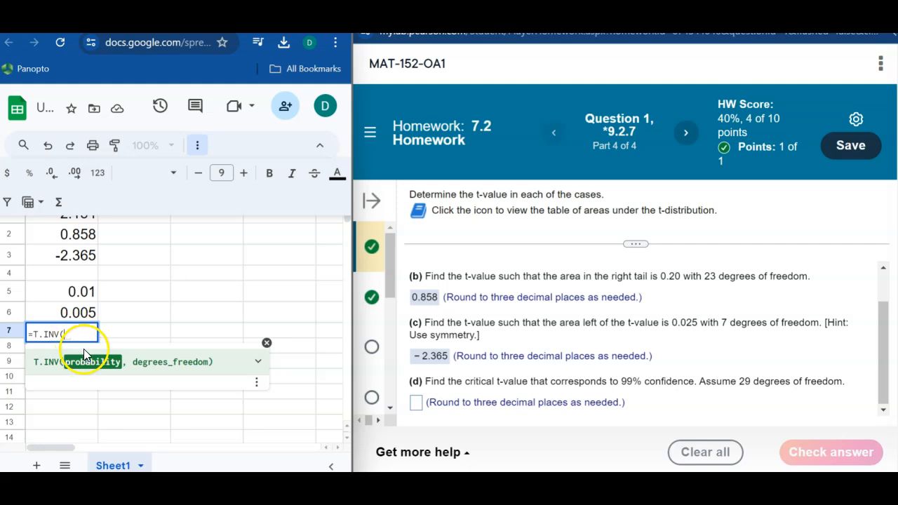
pyautogui.click(74, 313)
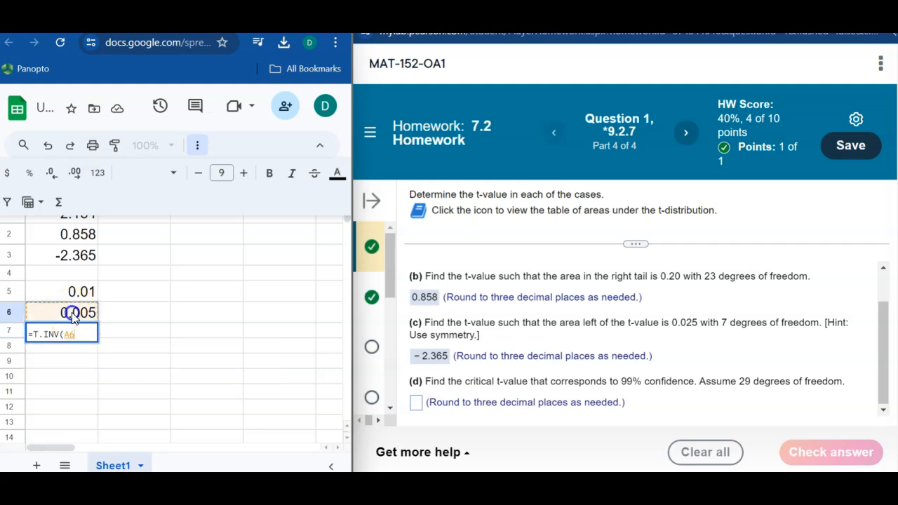
pyautogui.write(',')
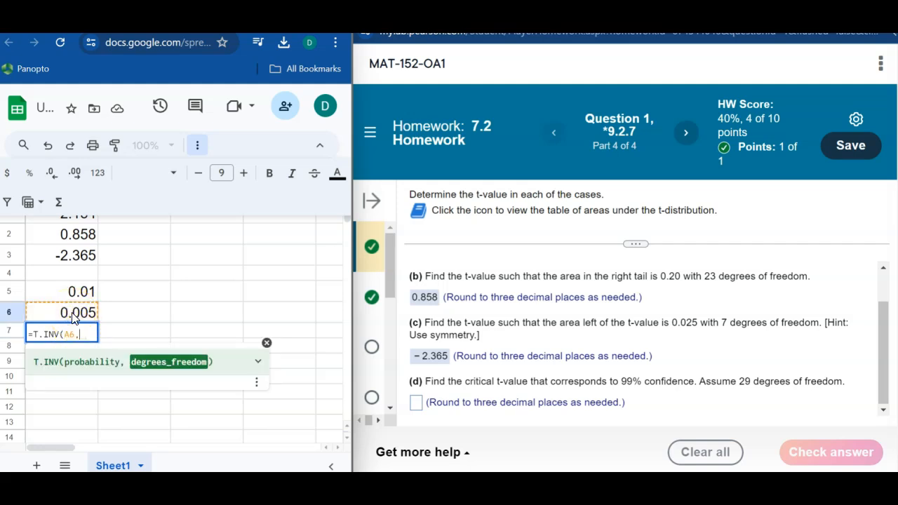
pyautogui.write('29)')
pyautogui.press('Return')
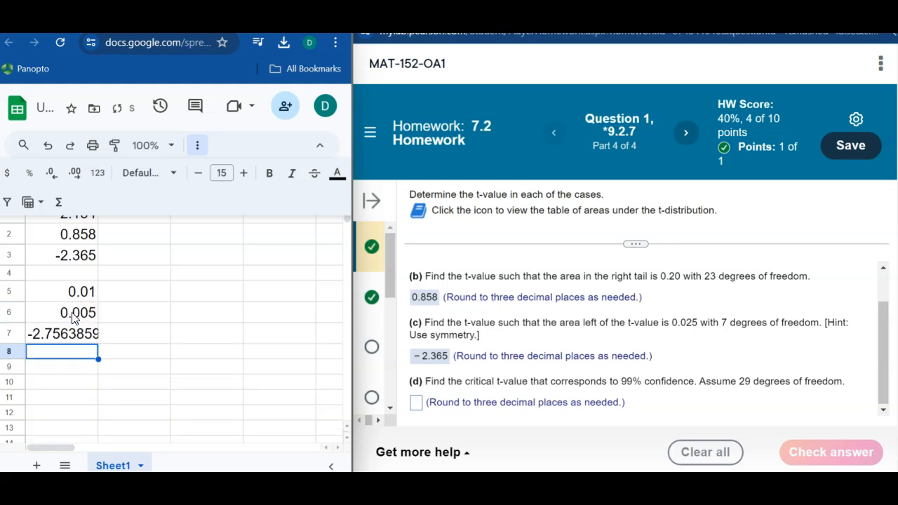
# - Reduce the critical t-value in cell A7 to three decimal places
pyautogui.click(53, 340)
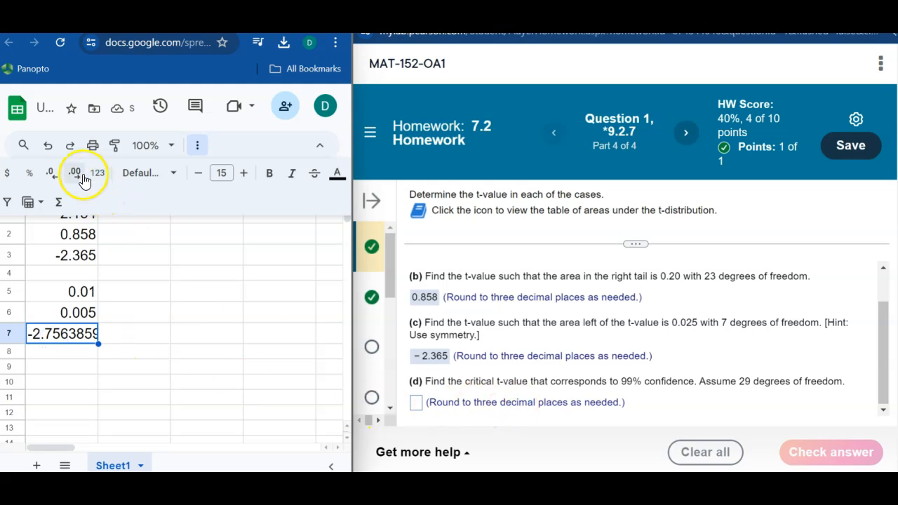
pyautogui.click(58, 176)
pyautogui.click(58, 177)
pyautogui.click(57, 177)
pyautogui.click(57, 177)
pyautogui.click(58, 177)
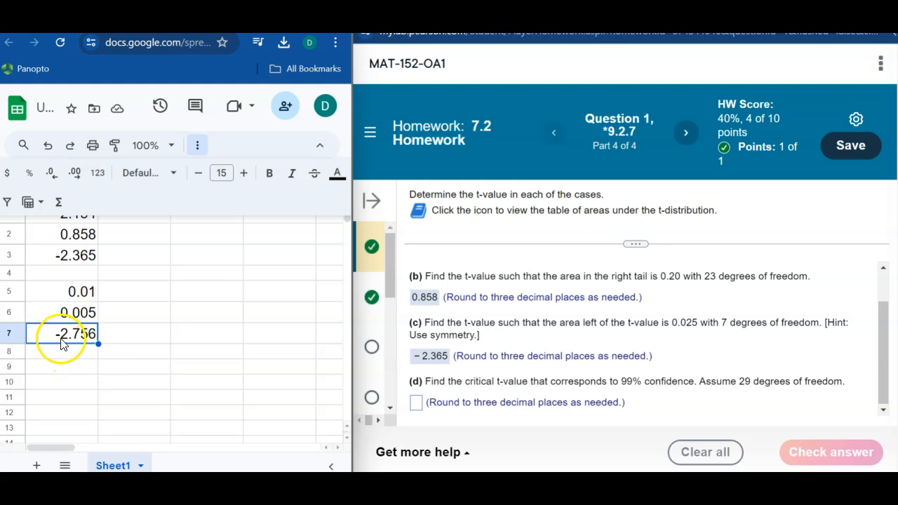
# - Enter the positive critical value 2.756 as the answer to part (d)
pyautogui.click(418, 402)
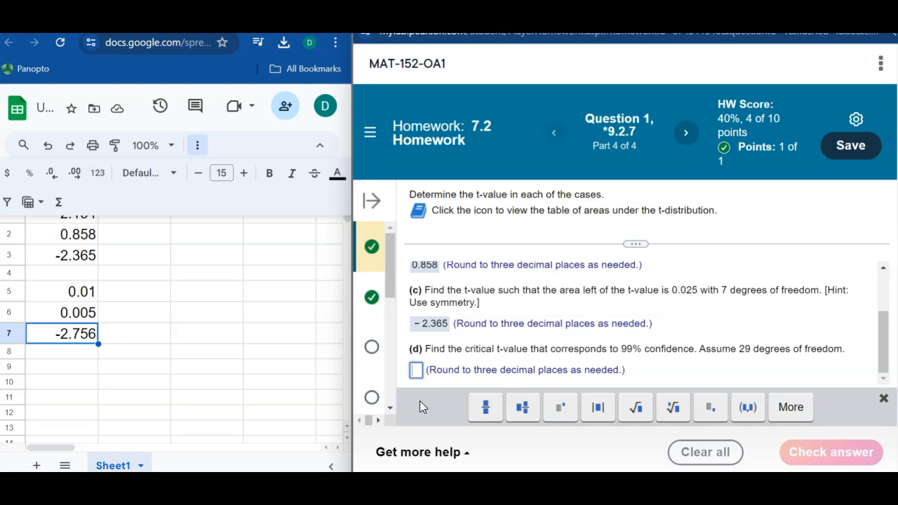
pyautogui.write('2.')
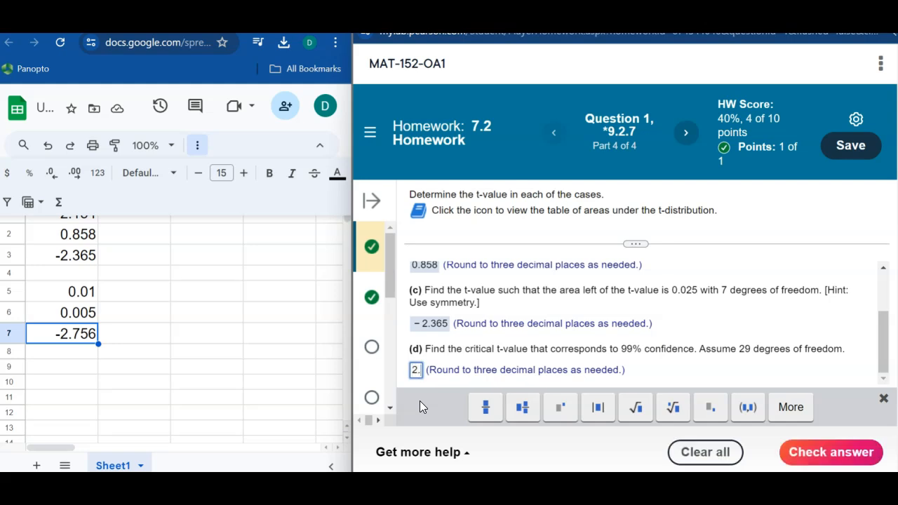
pyautogui.write('756')
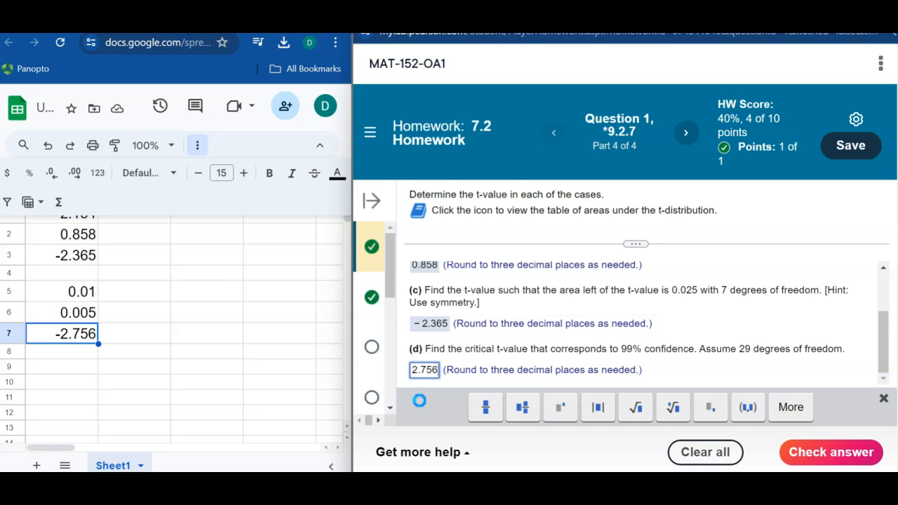